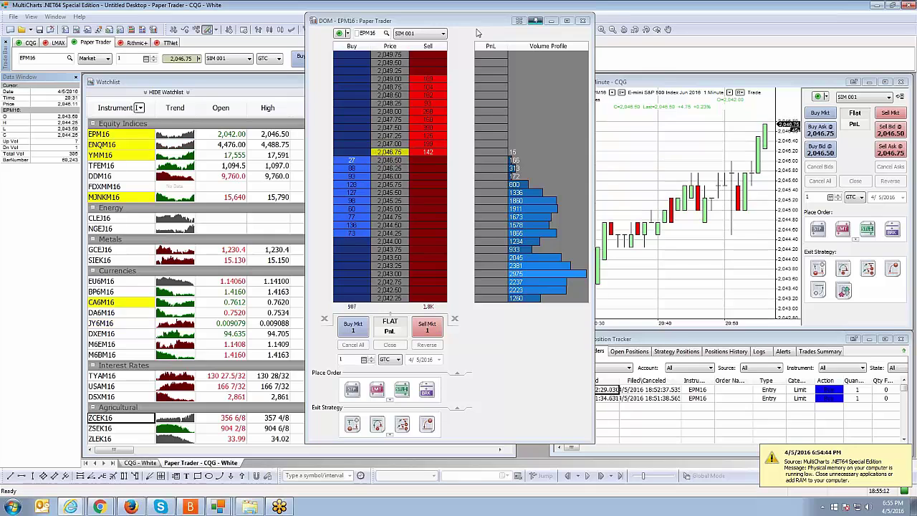
Nudge the EPM16 DOM window left and restore the main MultiCharts desktop behind it.
drag(467, 24, 445, 38)
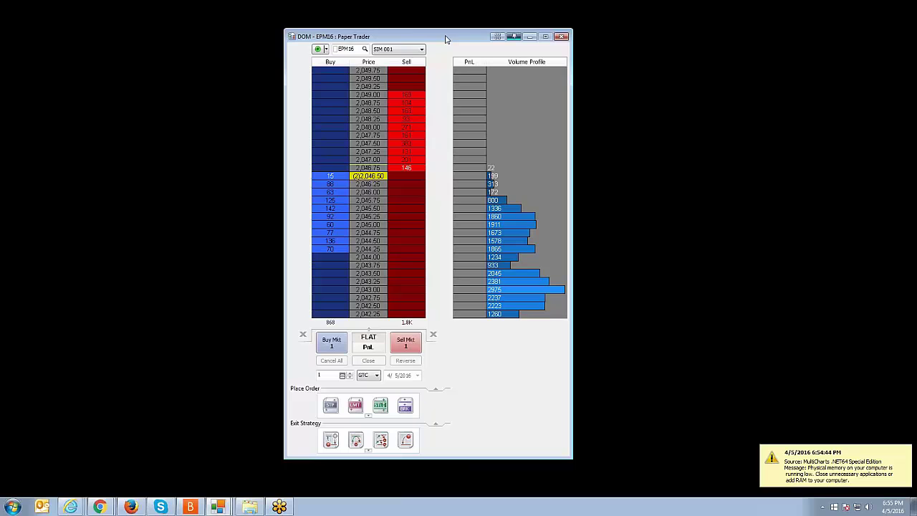
mouse_move(219, 505)
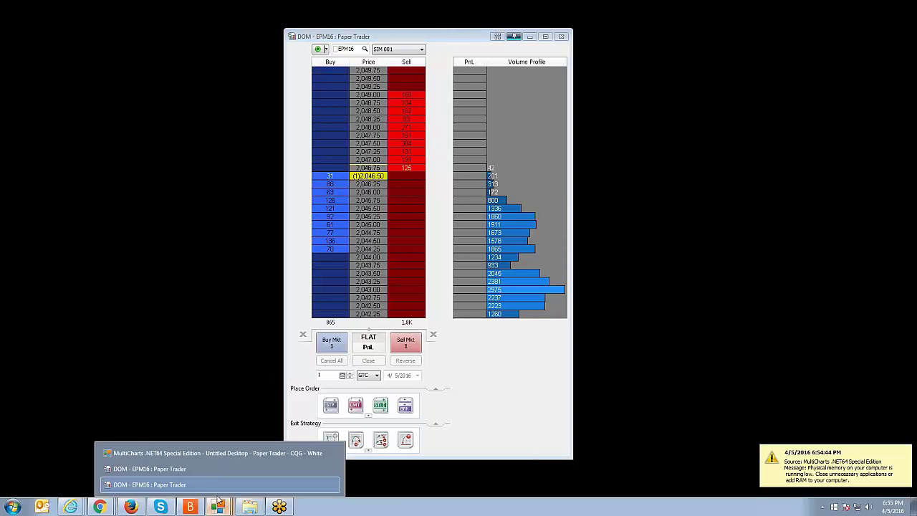
click(211, 454)
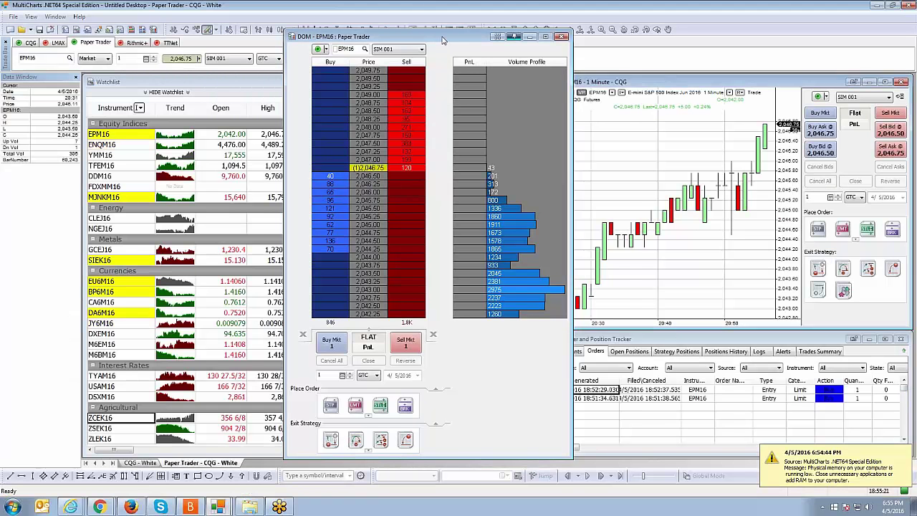
Move the EPM16 DOM window right, down, then left, settling slightly right of its start.
drag(443, 40, 422, 15)
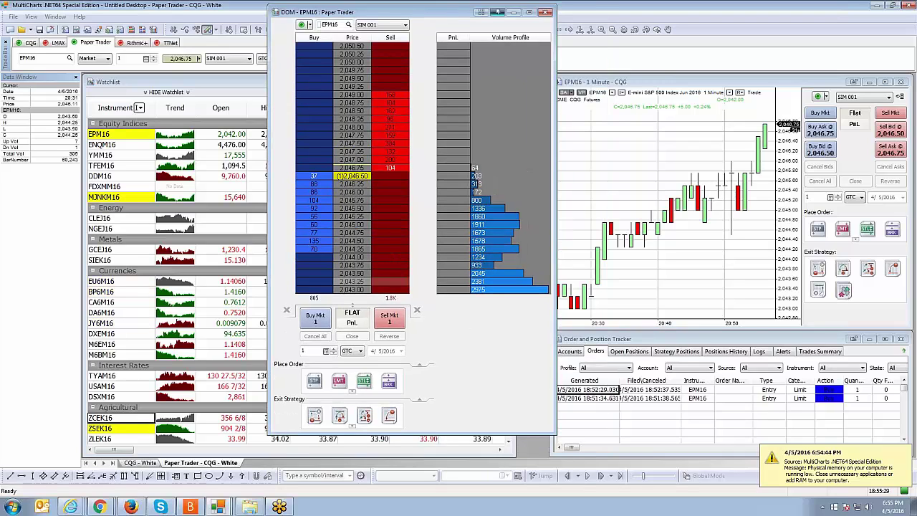
drag(433, 13, 498, 35)
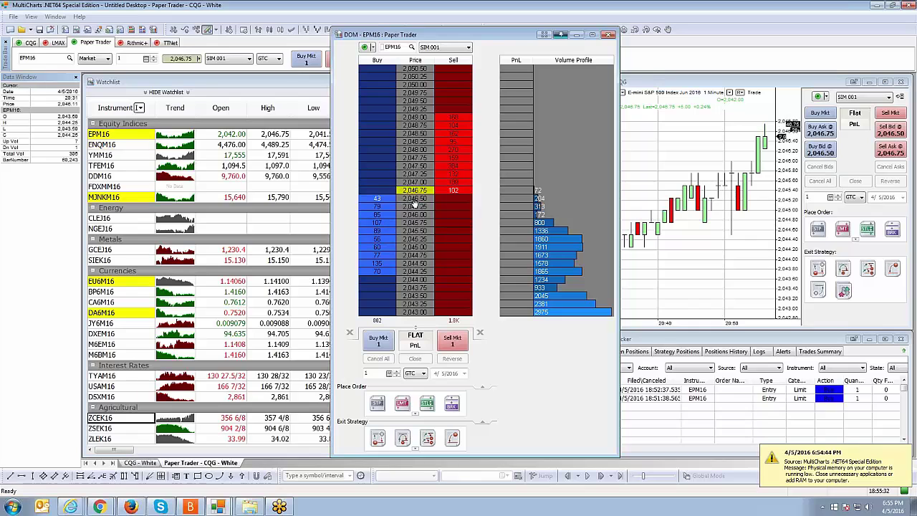
drag(488, 35, 449, 37)
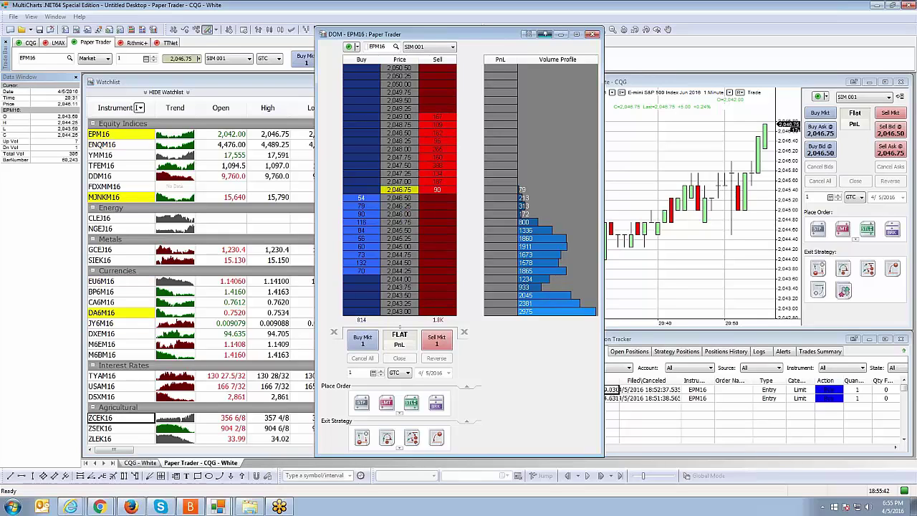
mouse_move(71, 507)
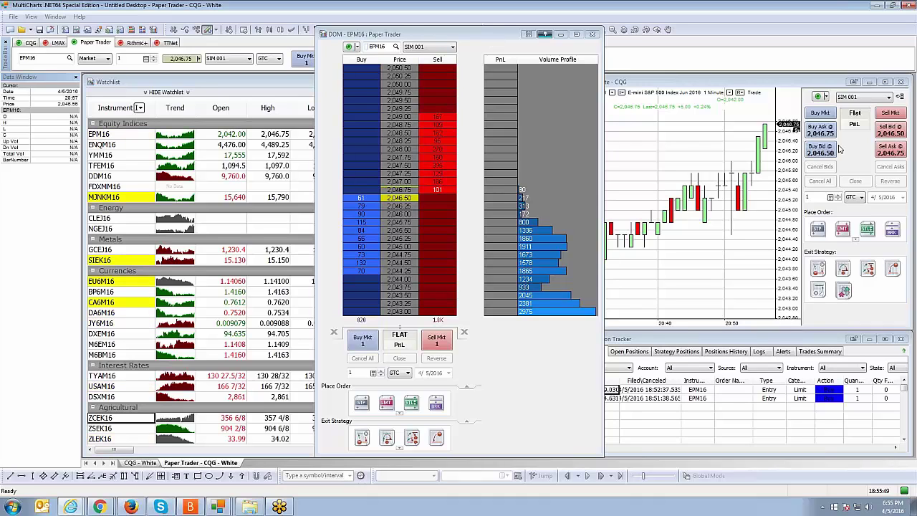
drag(493, 36, 498, 38)
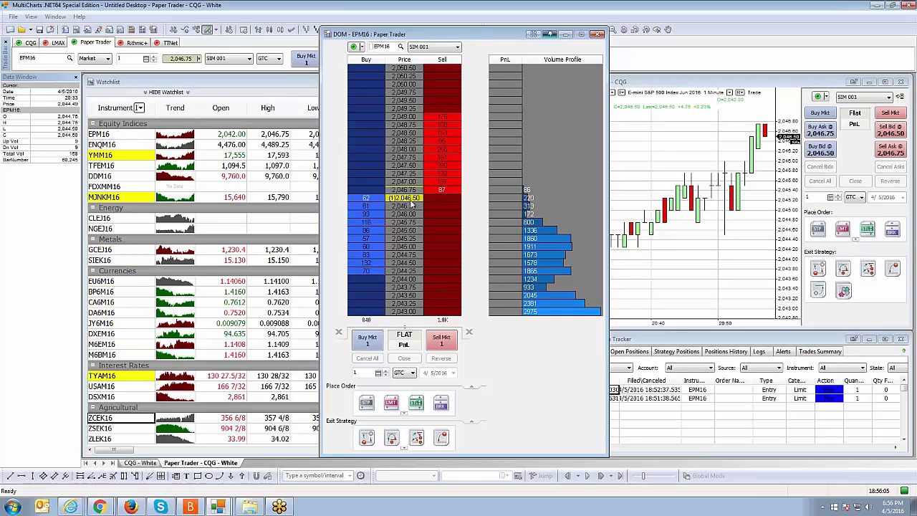
scroll(407, 204, up, 5)
scroll(414, 263, up, 5)
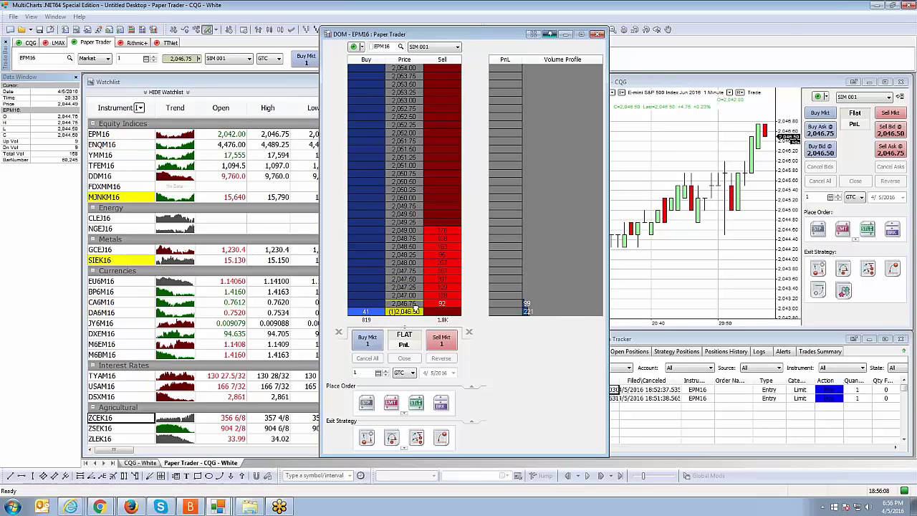
scroll(414, 304, up, 1)
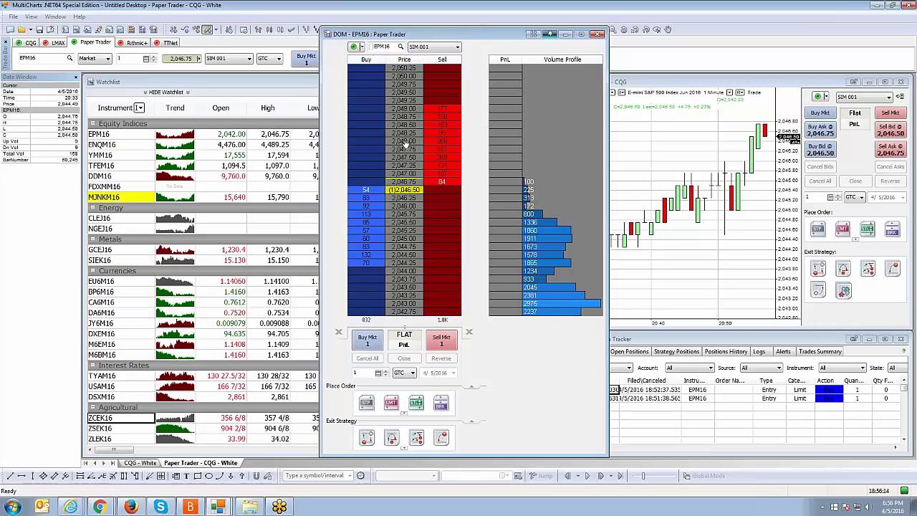
scroll(414, 237, down, 7)
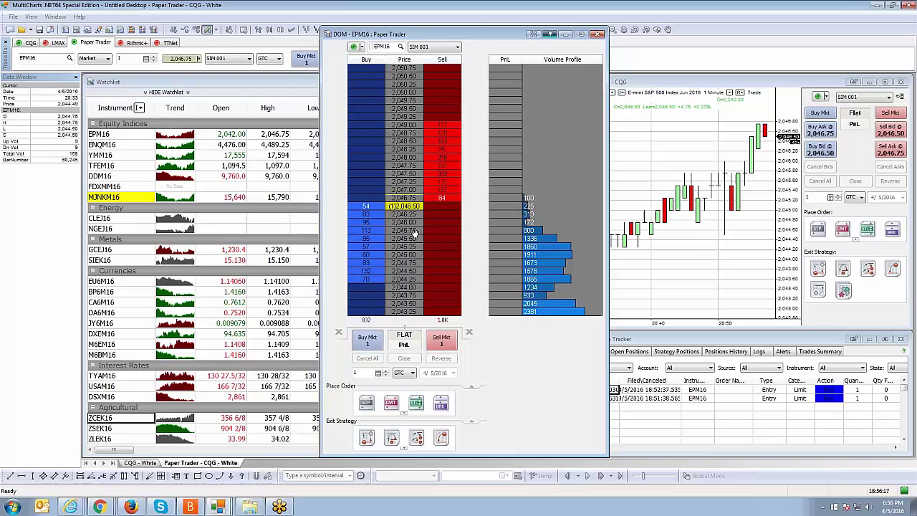
scroll(414, 233, down, 4)
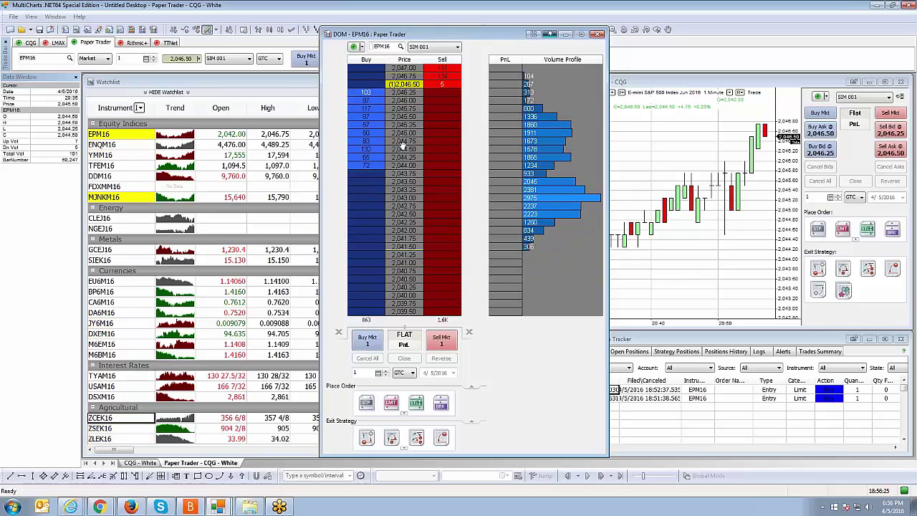
scroll(402, 122, down, 4)
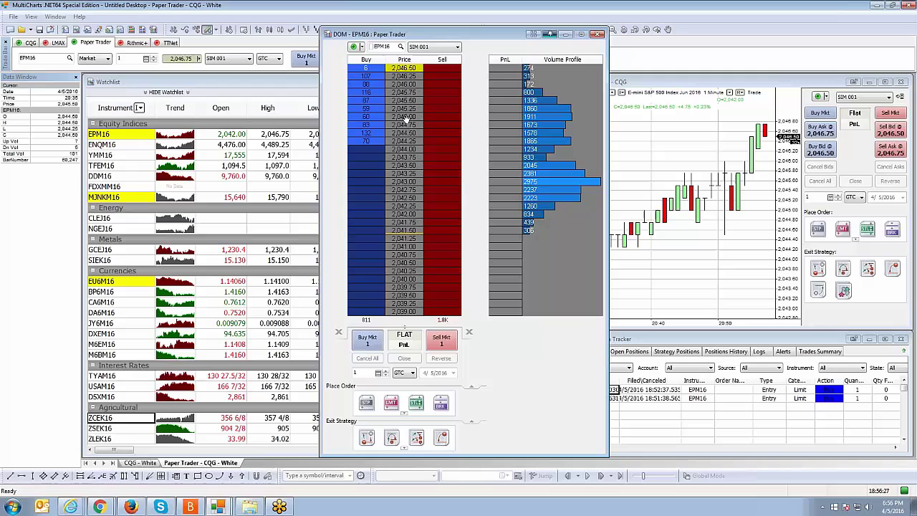
scroll(414, 91, down, 1)
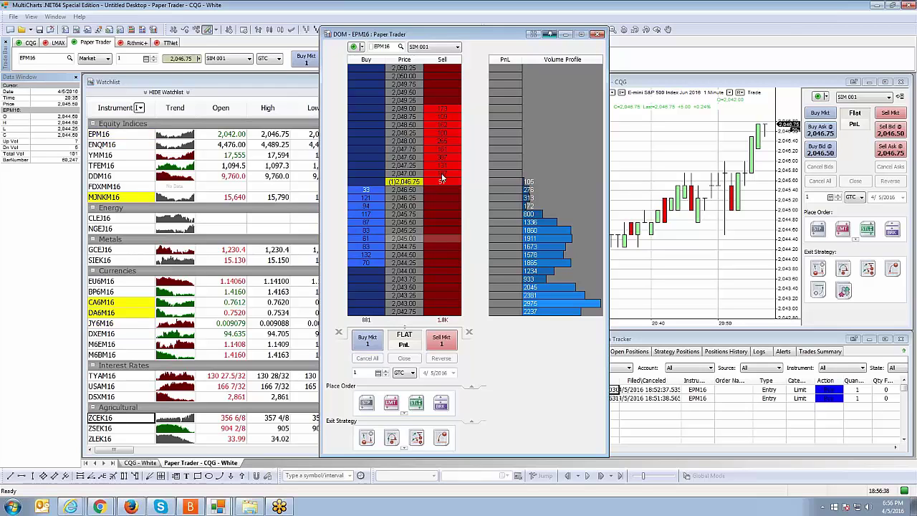
right_click(399, 115)
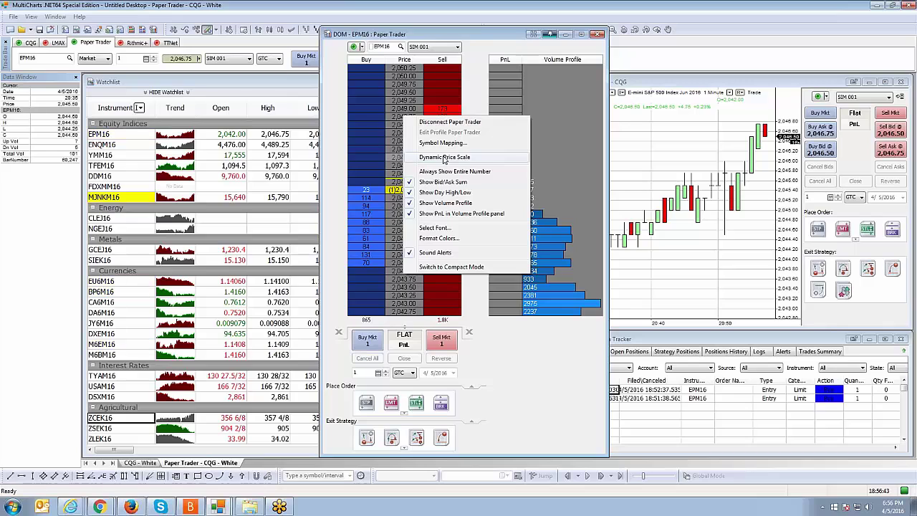
click(444, 157)
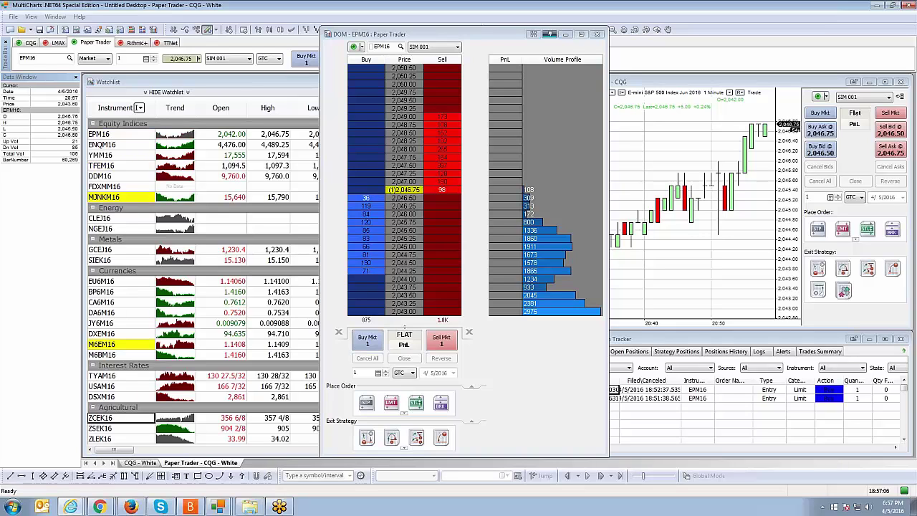
right_click(399, 135)
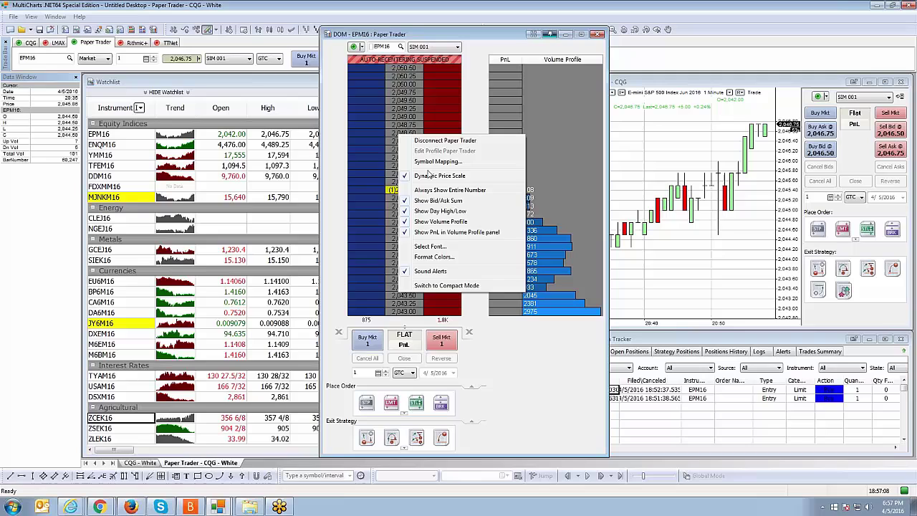
click(429, 175)
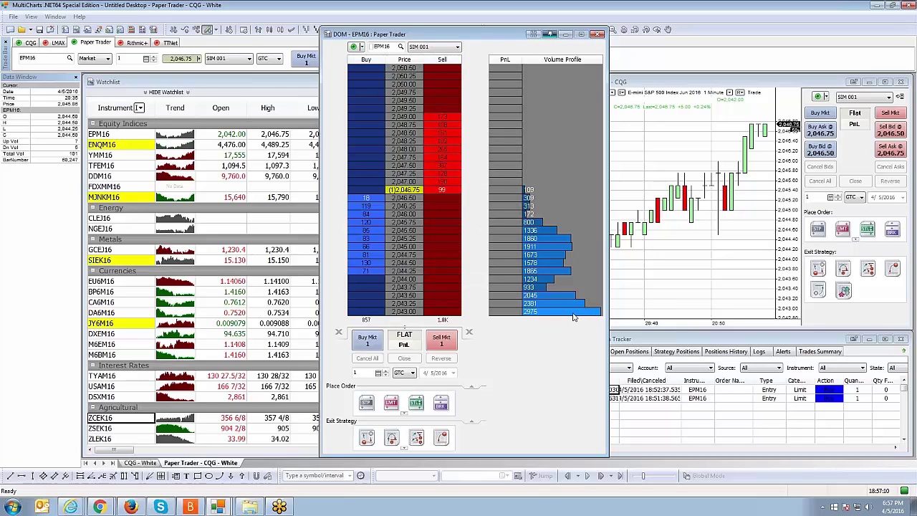
right_click(406, 141)
click(402, 179)
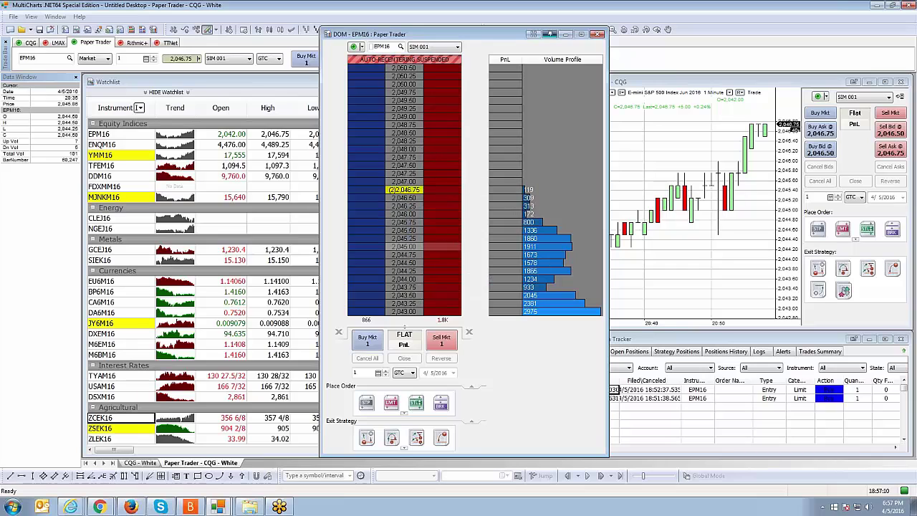
right_click(402, 148)
click(429, 176)
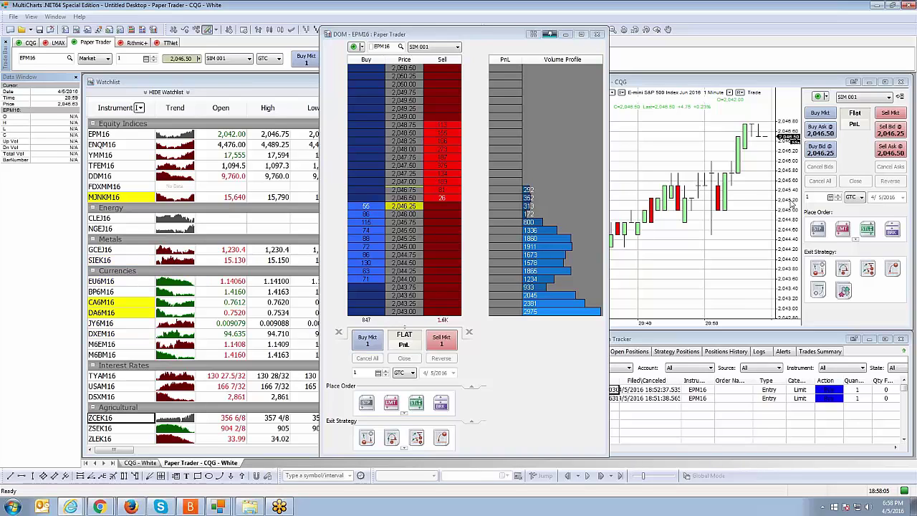
Place a 1-lot EPM16 buy limit at 2,044.75, disabling future order confirmations.
click(366, 256)
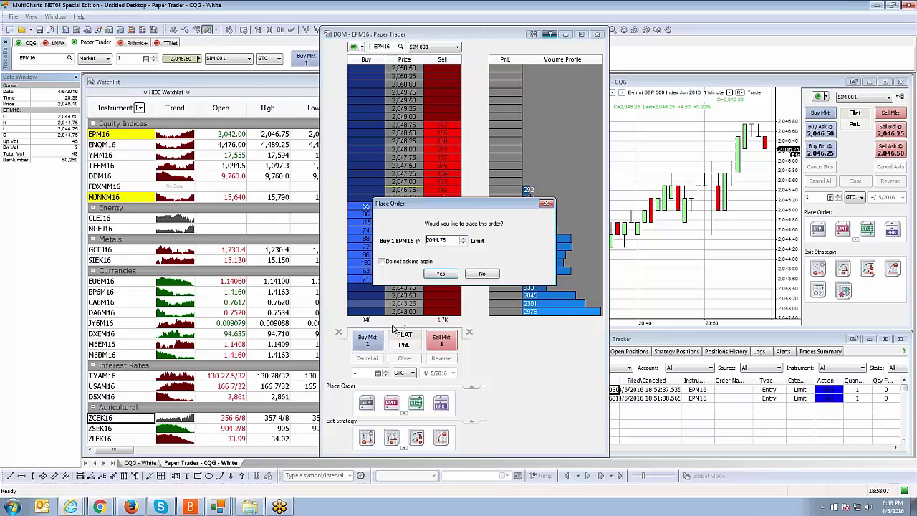
drag(460, 204, 238, 200)
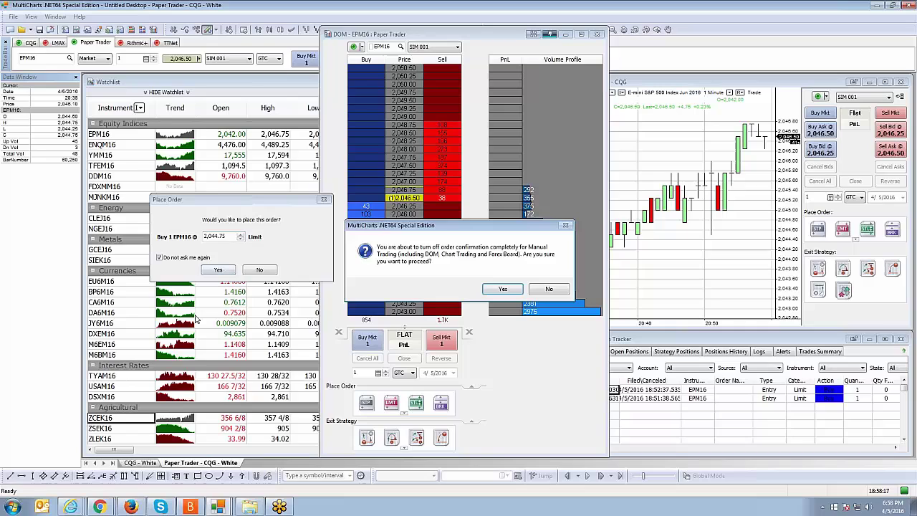
click(503, 289)
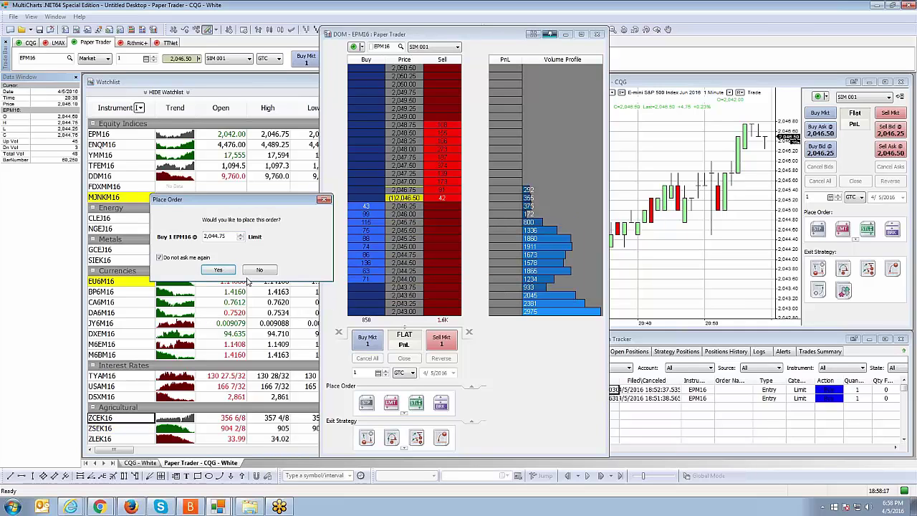
click(221, 271)
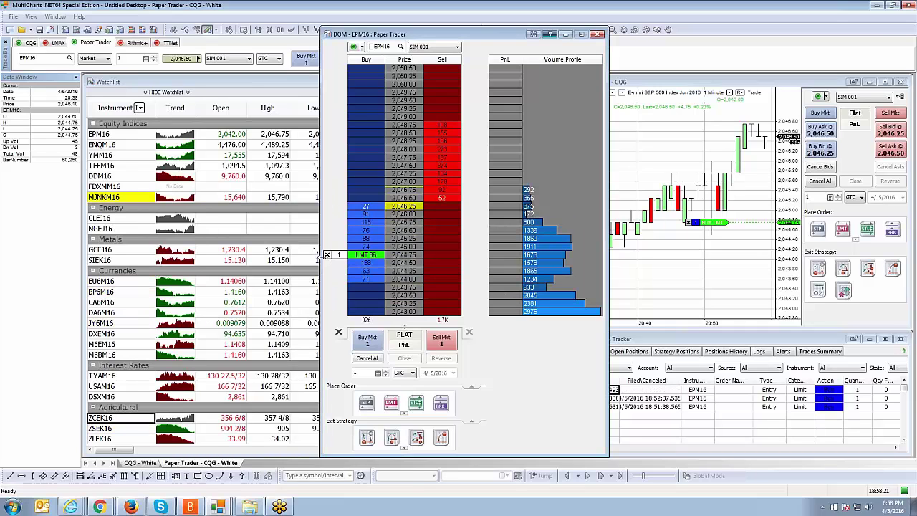
Cancel the 2,044.75 buy limit, place it again, and cancel it once more.
click(327, 255)
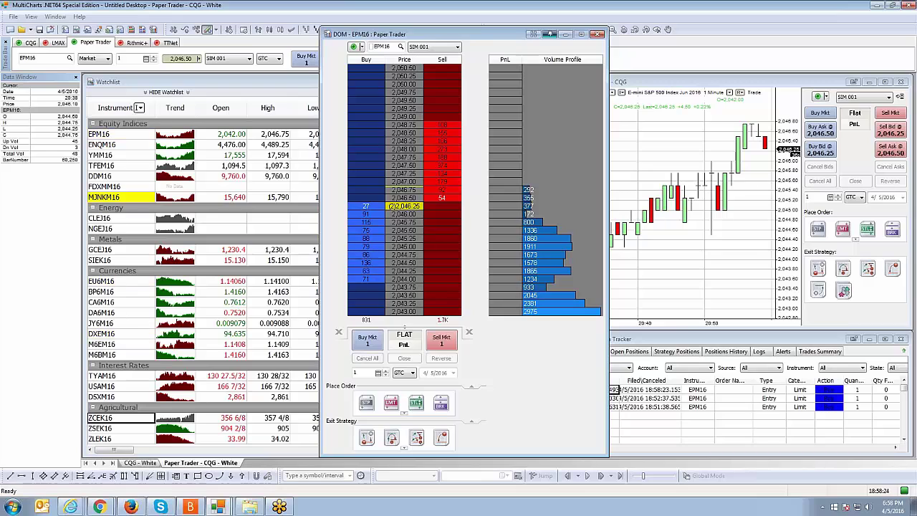
click(366, 255)
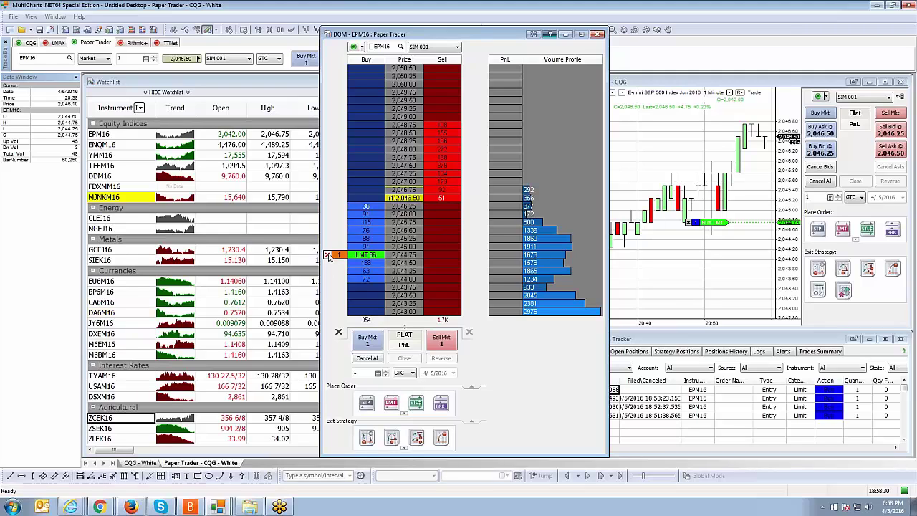
click(328, 255)
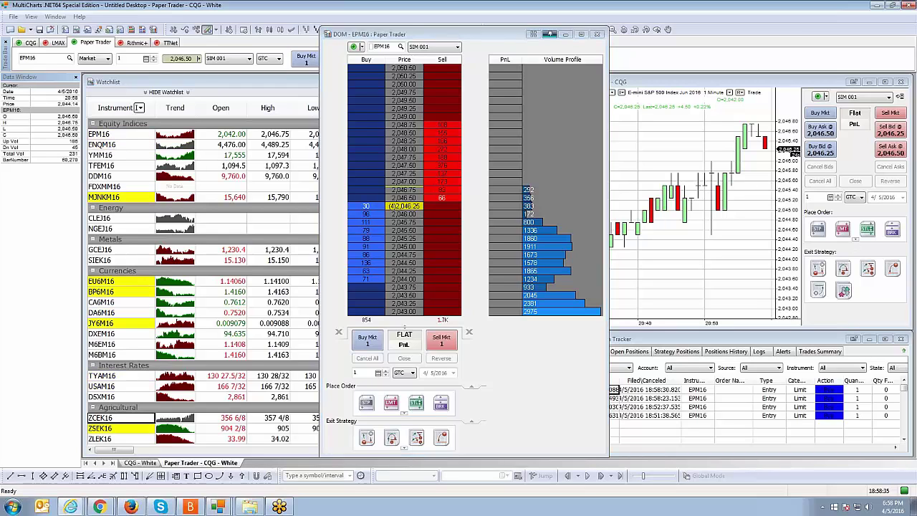
click(363, 47)
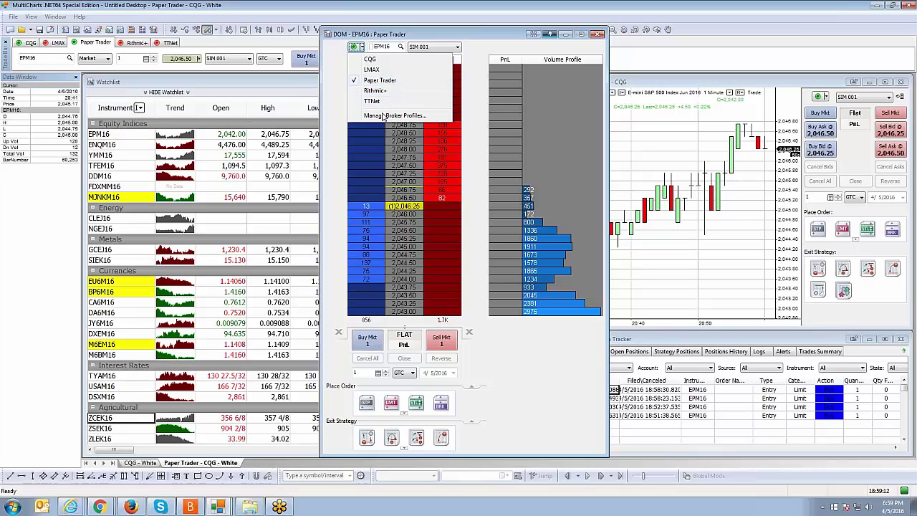
click(387, 116)
drag(442, 180, 199, 149)
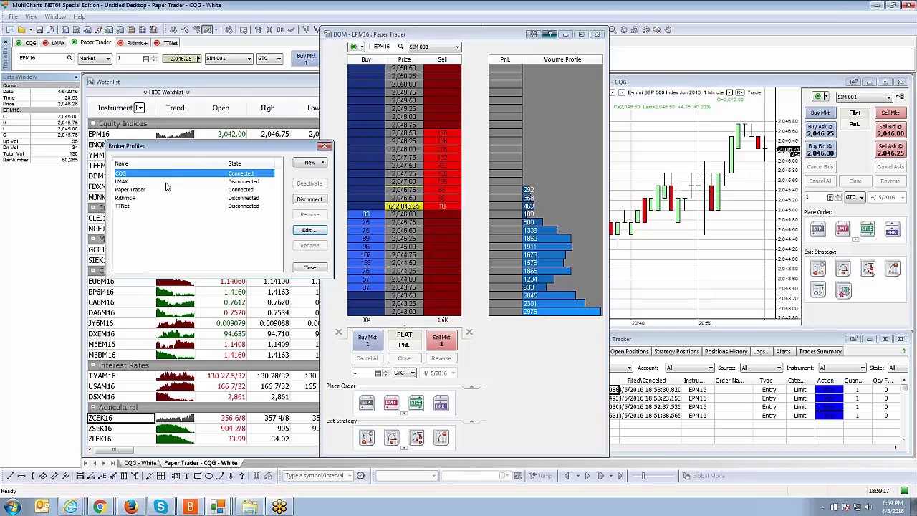
click(304, 267)
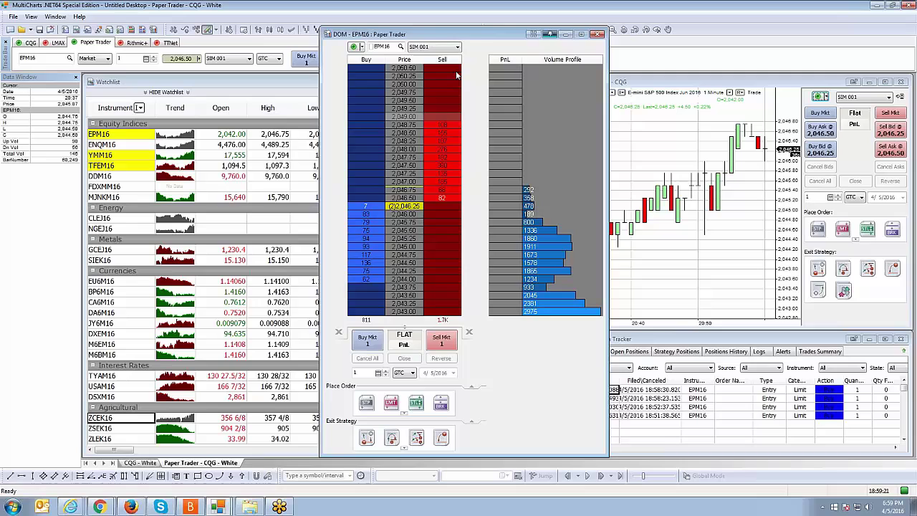
Place a 1-lot EPM16 sell stop at 2,044.50, raise it to 2,045.50, then cancel it.
drag(550, 34, 498, 37)
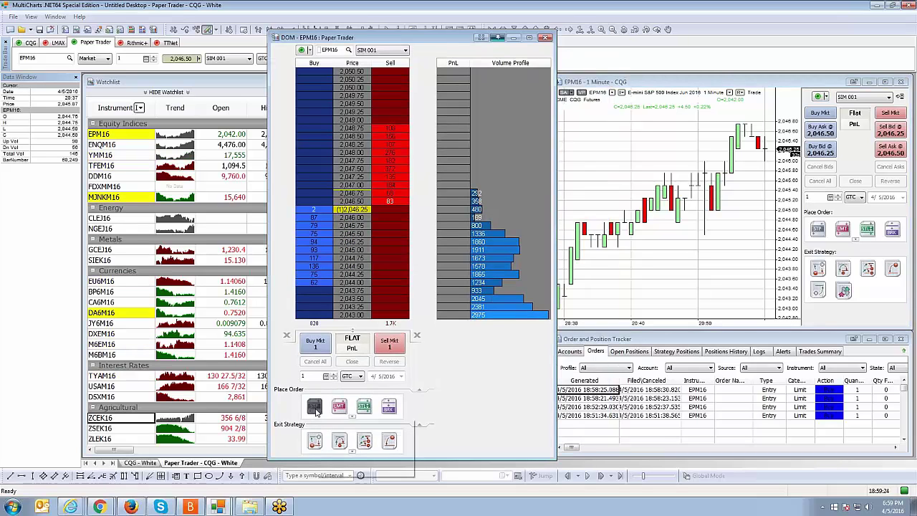
drag(316, 411, 390, 272)
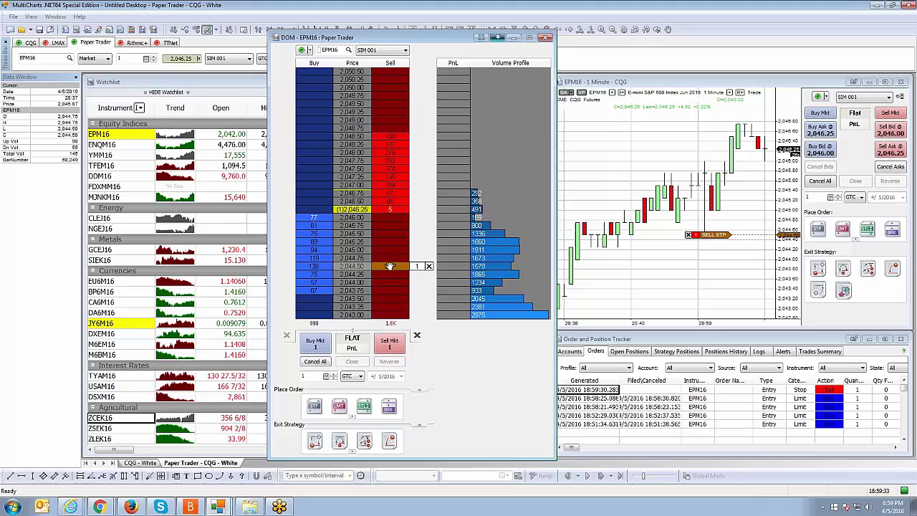
drag(391, 266, 390, 235)
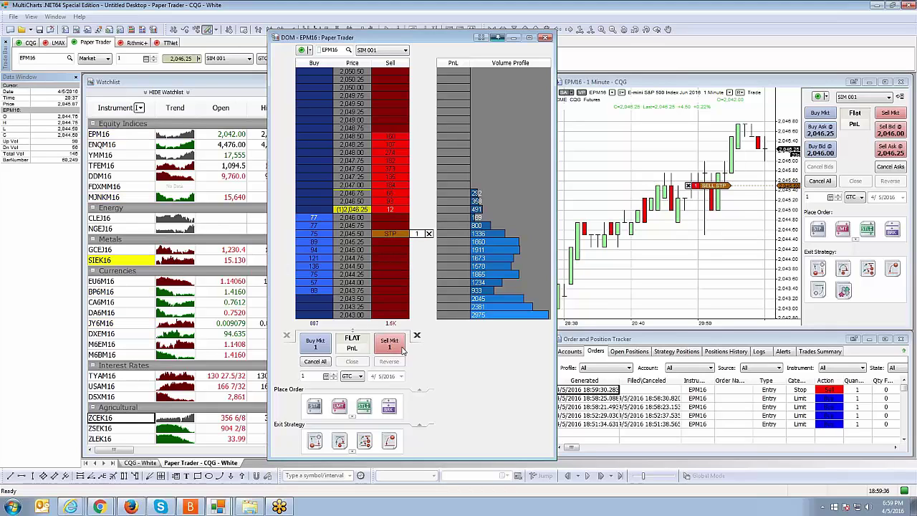
click(428, 233)
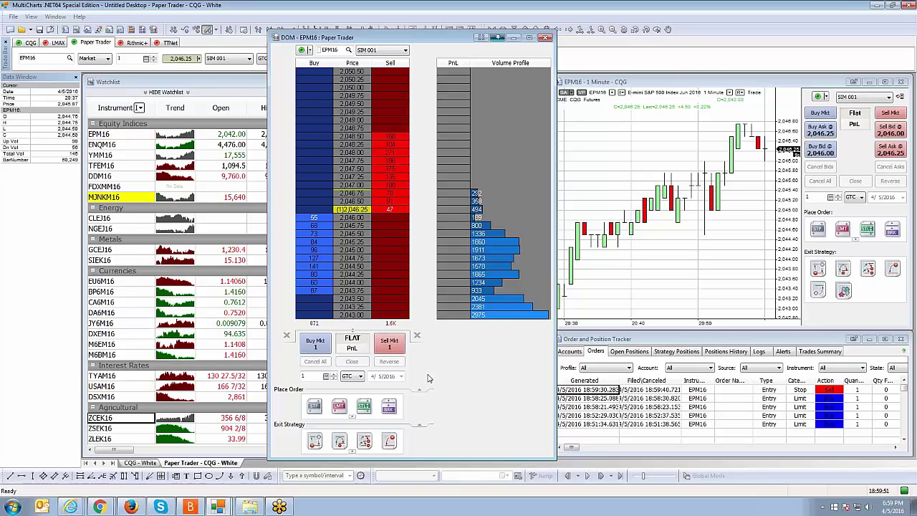
Add a second EPM16 DOM window on the right and set the original beside it.
drag(443, 40, 503, 34)
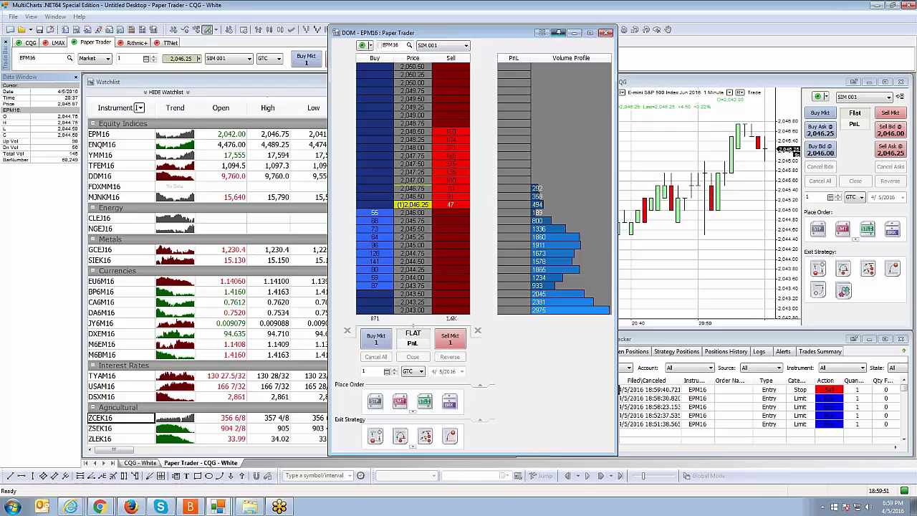
click(13, 19)
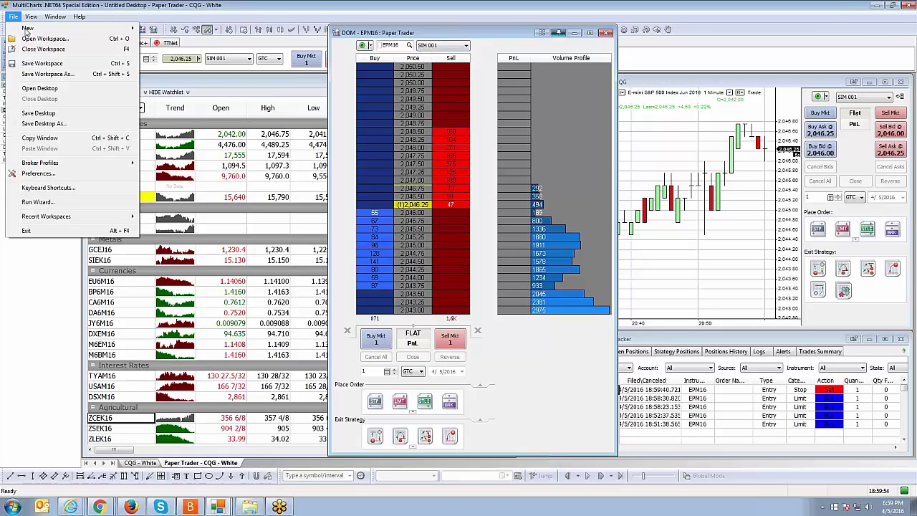
mouse_move(26, 31)
click(180, 116)
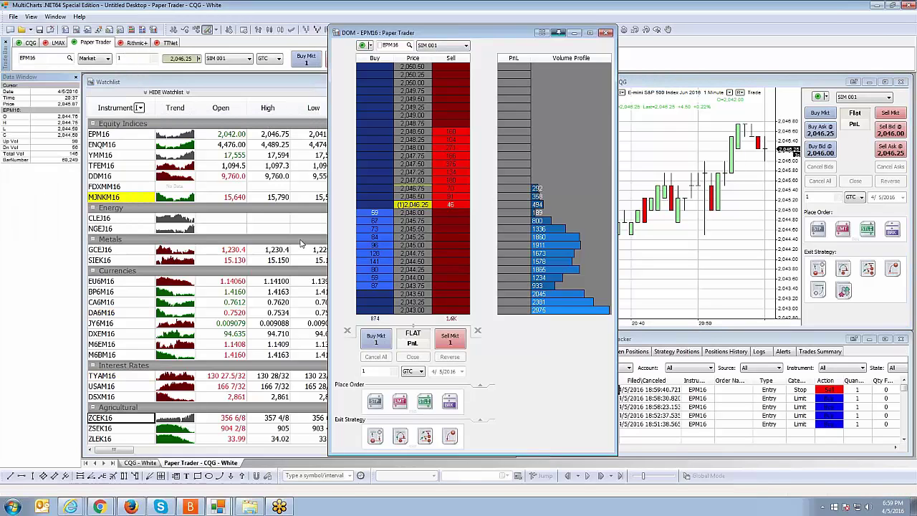
drag(496, 41, 780, 40)
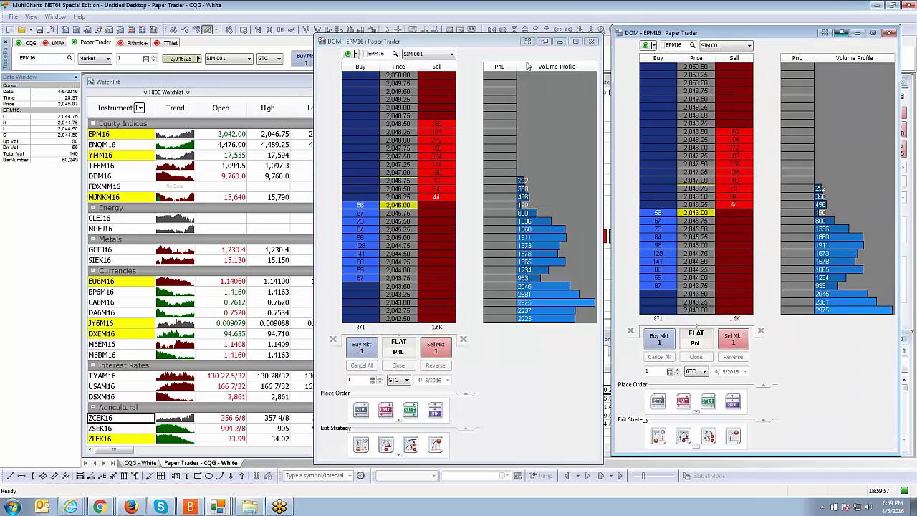
click(480, 38)
drag(480, 37, 497, 39)
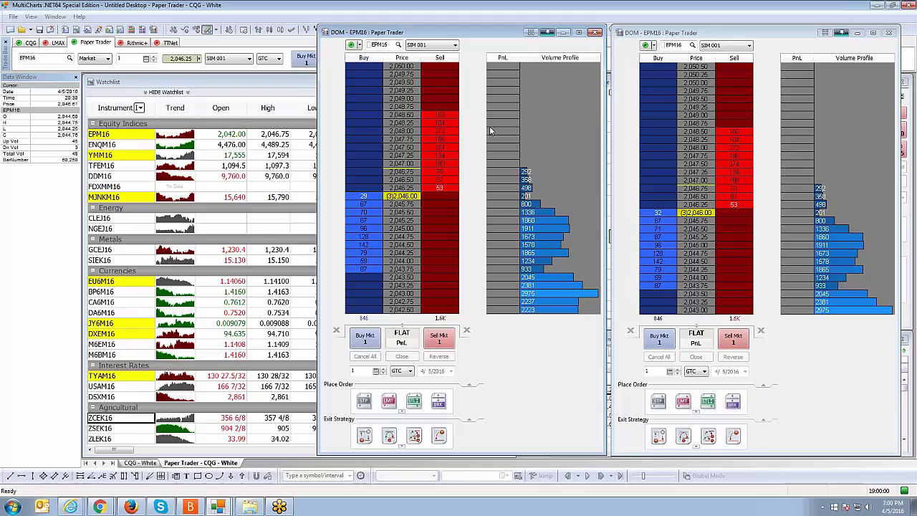
Add a third EPM16 DOM window on the left and align the middle one.
click(13, 17)
mouse_move(28, 27)
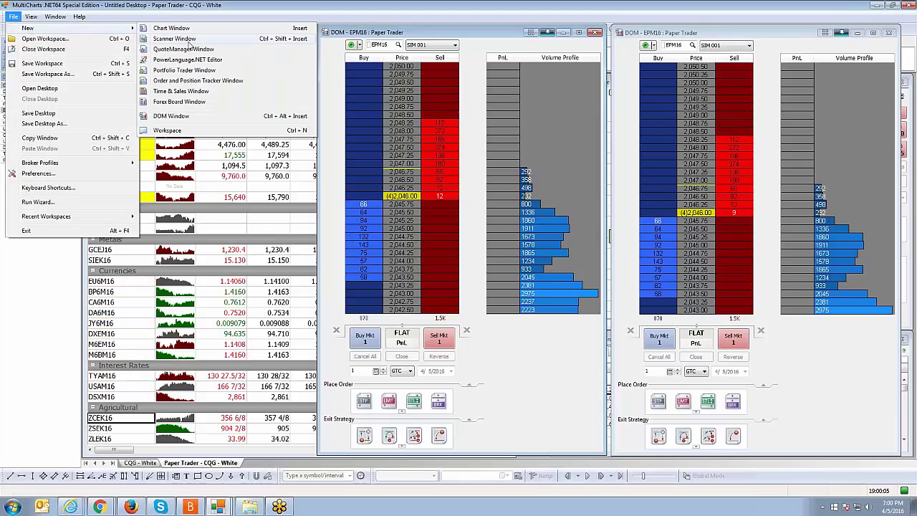
click(182, 118)
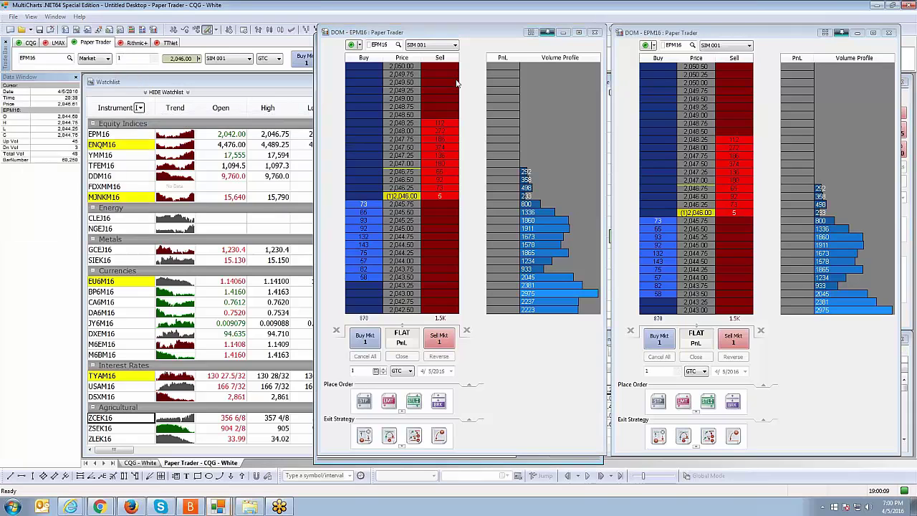
drag(457, 37, 149, 38)
click(417, 45)
drag(417, 45, 415, 41)
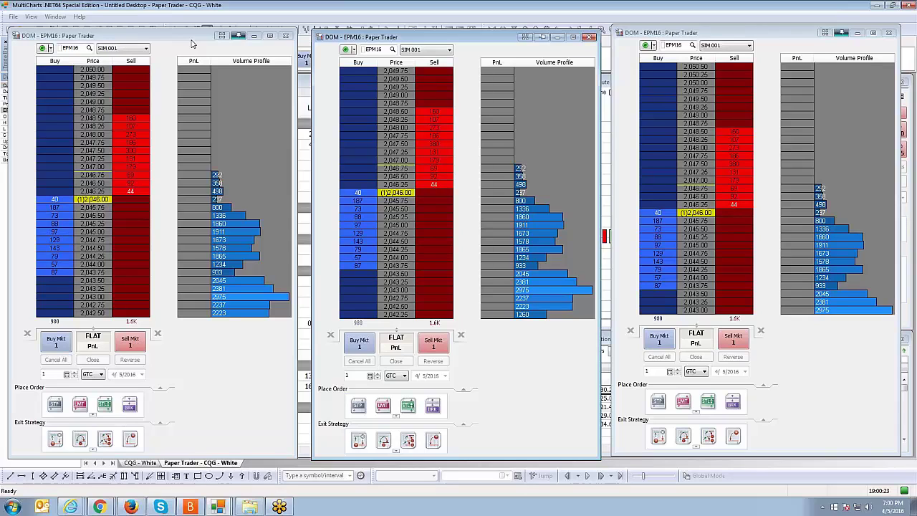
Delete the left and middle DOM windows, then move the remaining EPM16 DOM to the top centre.
click(285, 35)
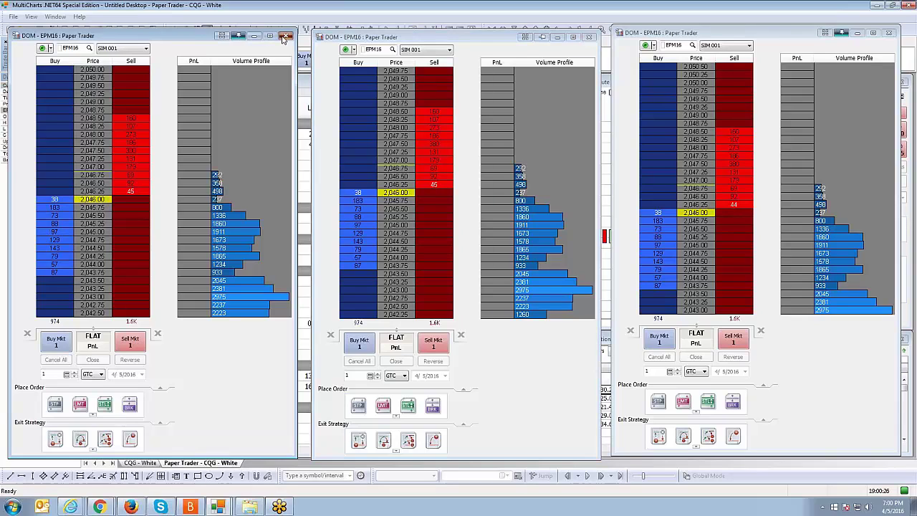
click(147, 266)
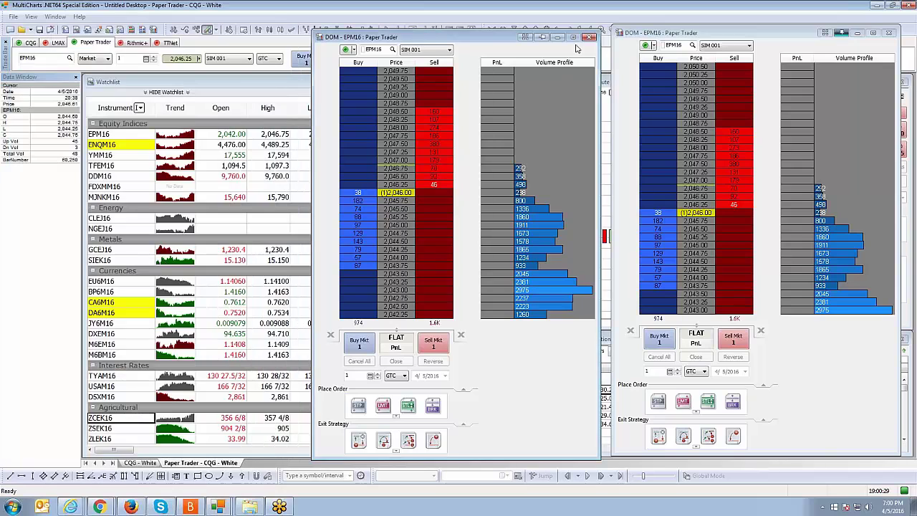
click(589, 37)
click(437, 267)
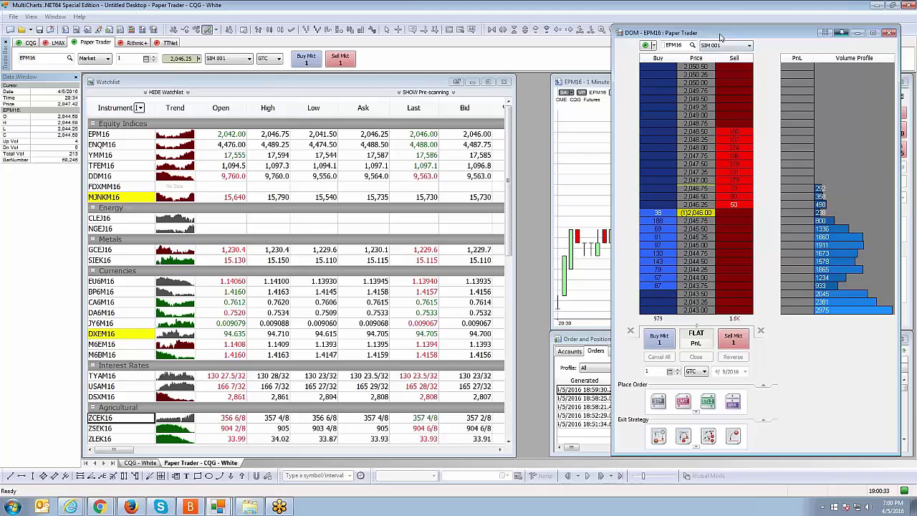
drag(725, 33, 417, 52)
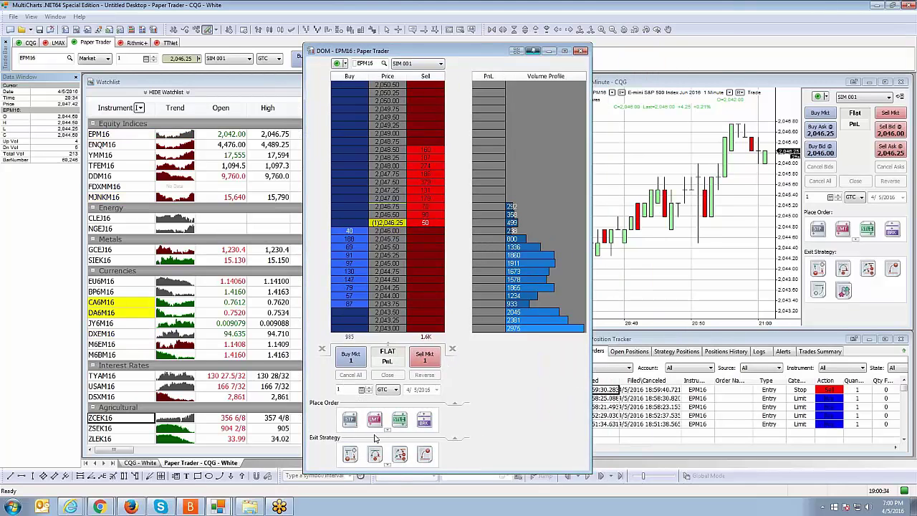
drag(483, 54, 492, 20)
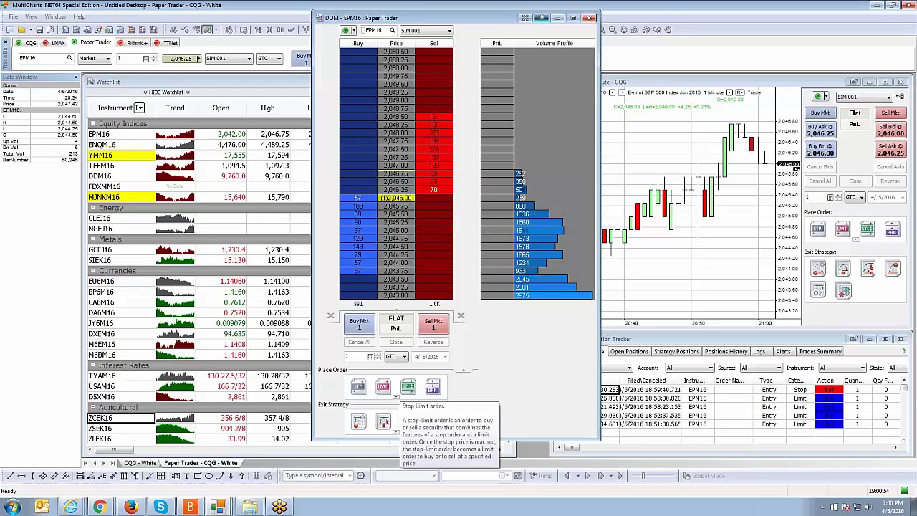
click(433, 387)
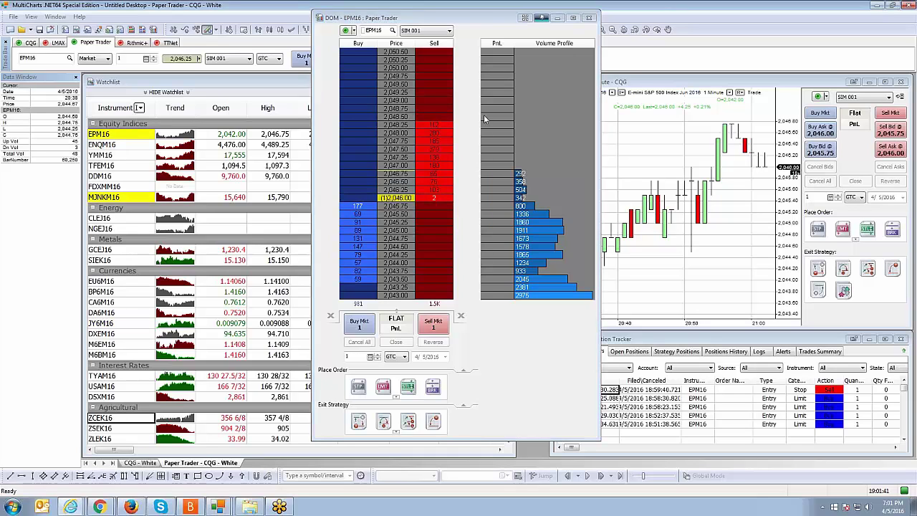
Move the EPM16 DOM window about 70 px left to uncover the chart.
drag(470, 18, 417, 17)
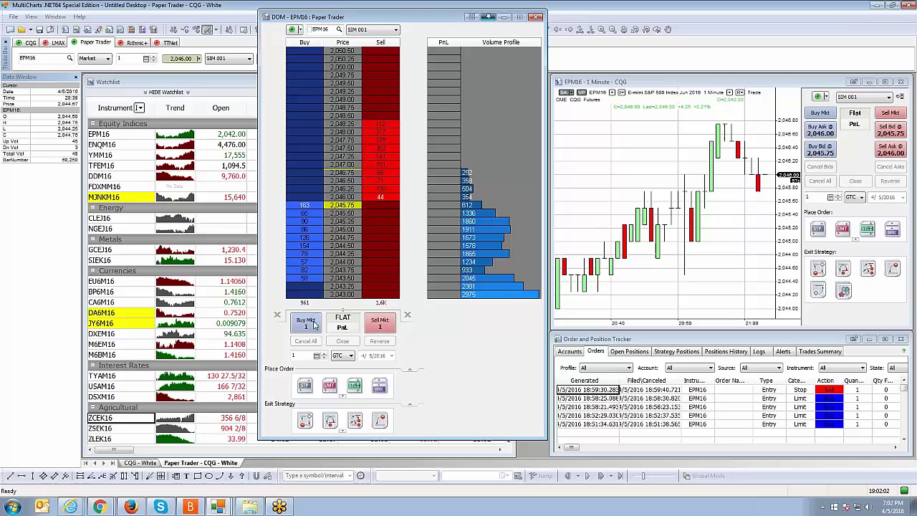
Switch the DOM broker to CQG, load EPM16, and buy one contract at market.
click(301, 30)
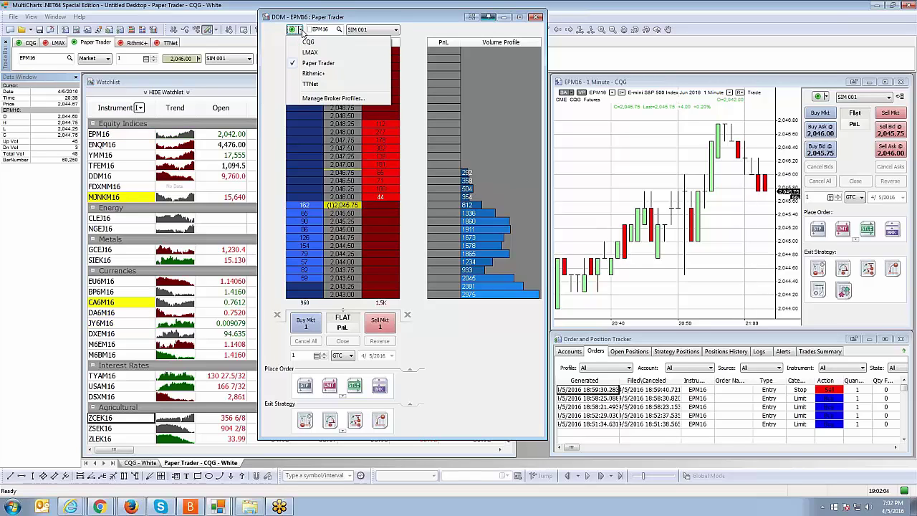
click(321, 41)
text(EPM16)
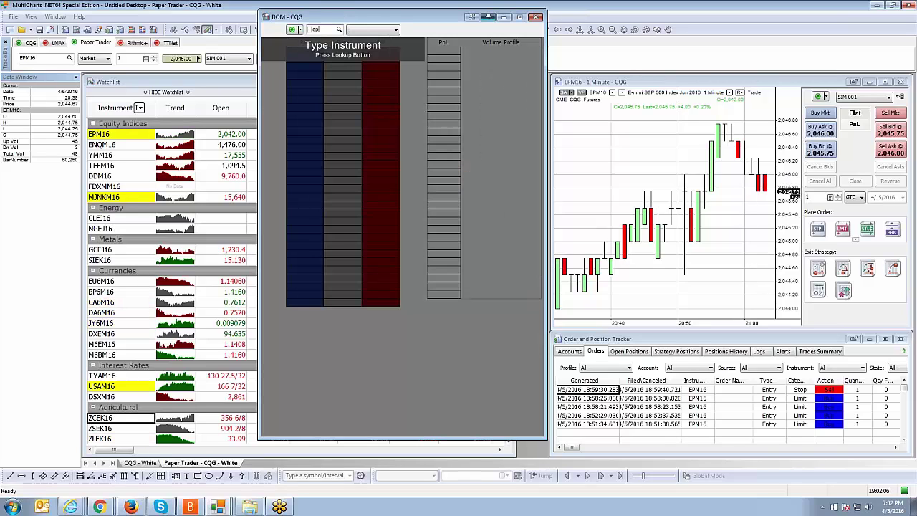
key(Return)
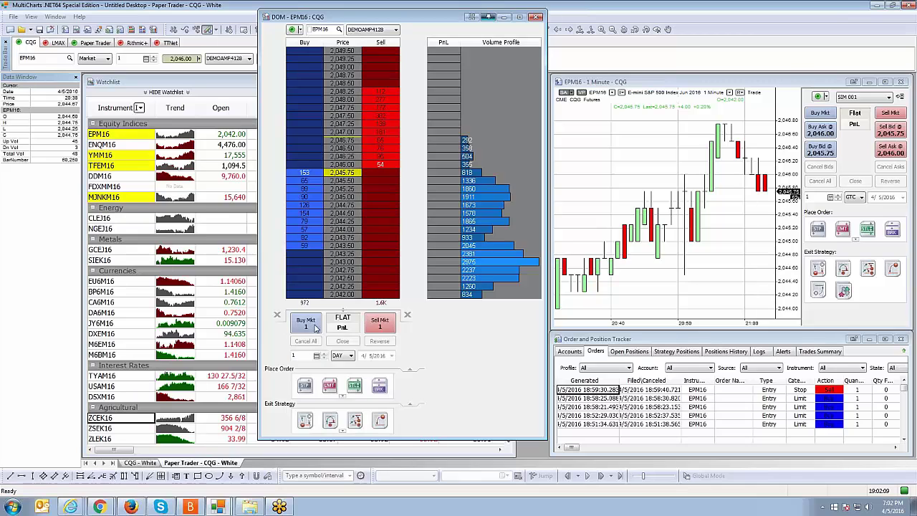
click(305, 323)
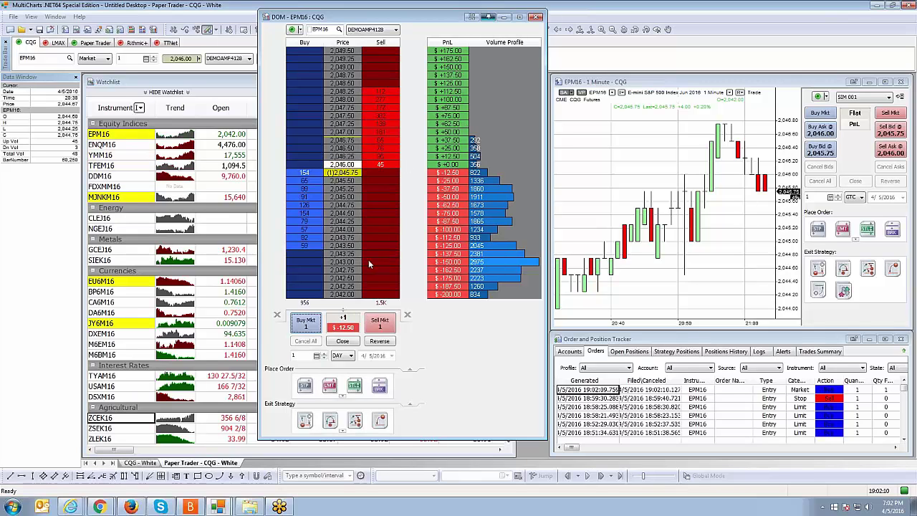